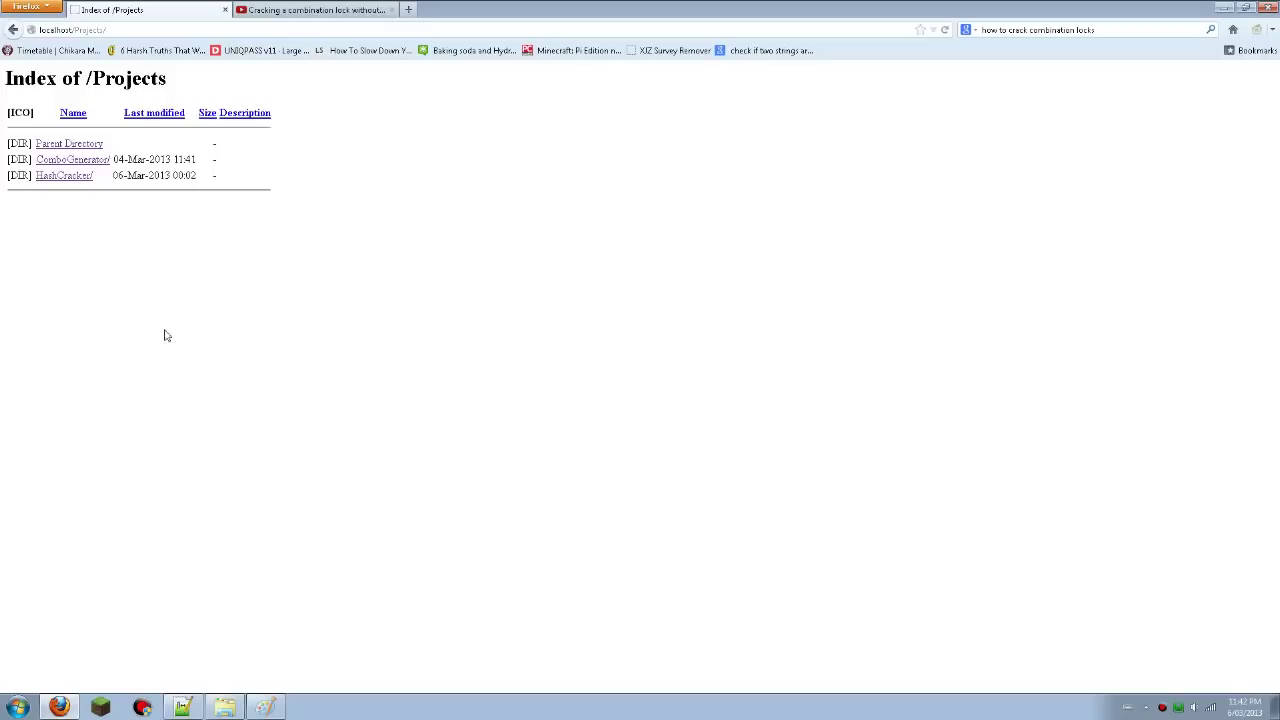
- View the YouTube video page about cracking a combination lock without picking
click(368, 9)
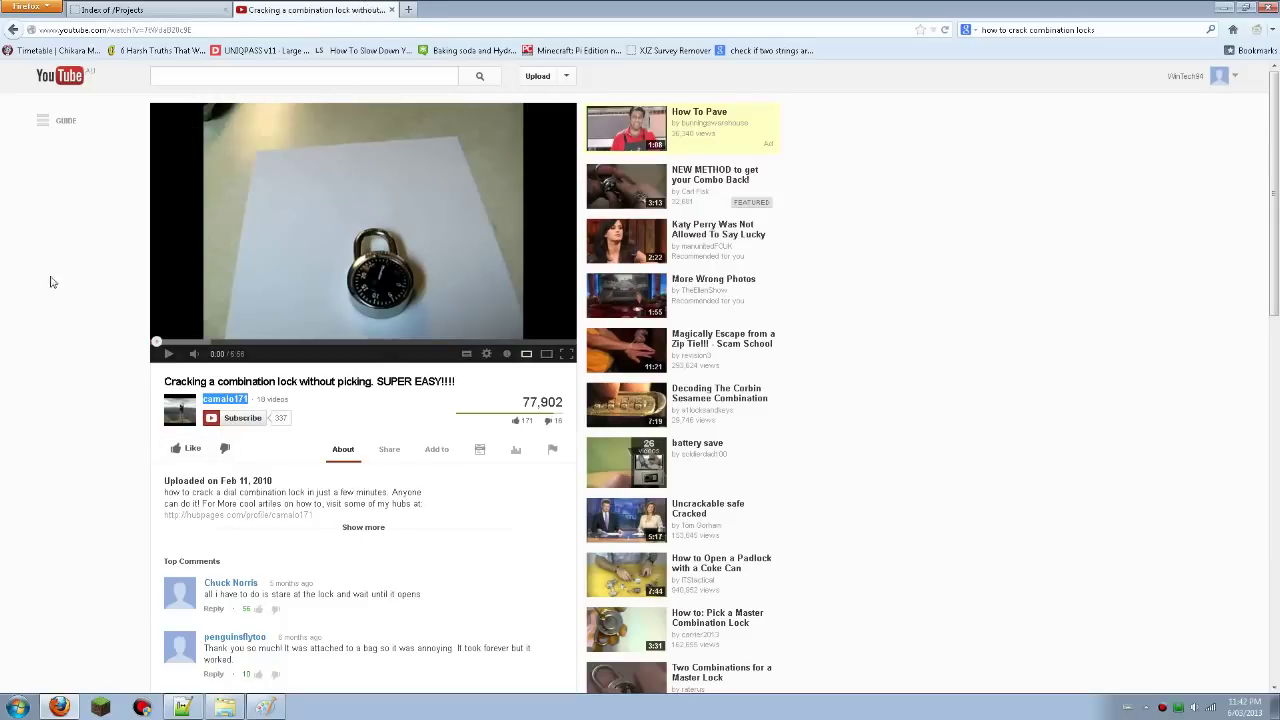
click(86, 420)
key(ctrl+a)
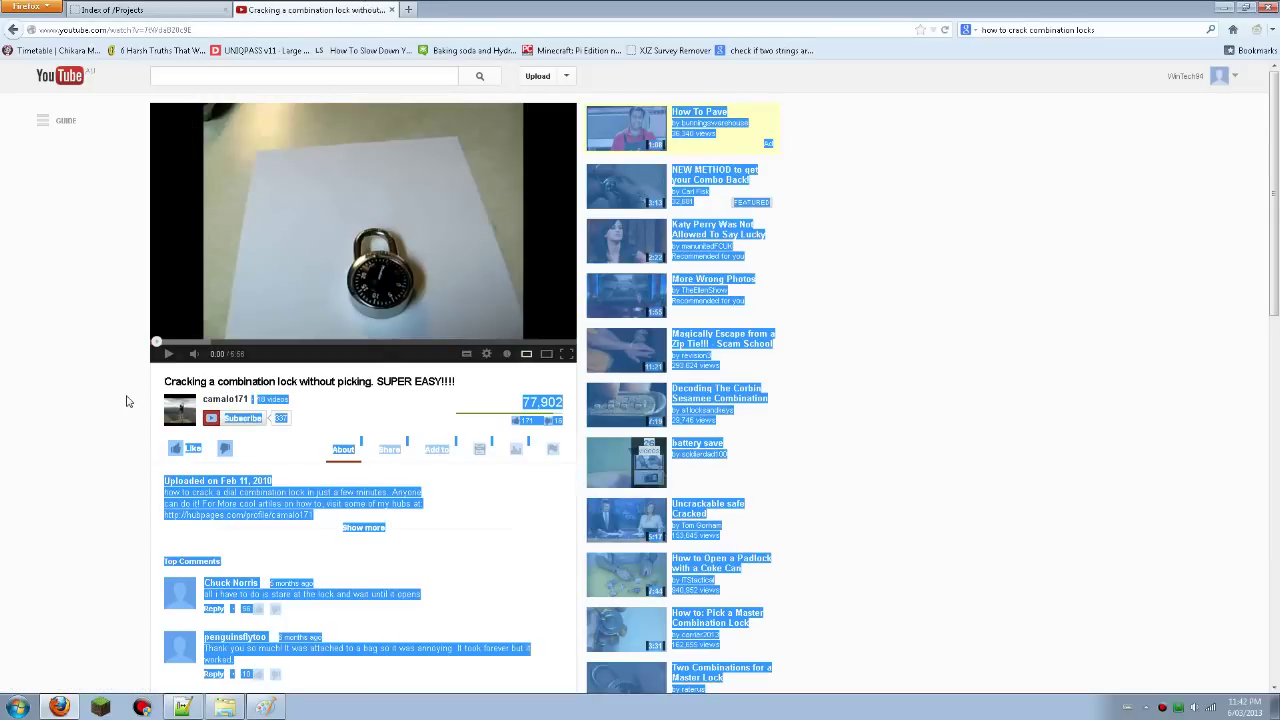
click(5, 395)
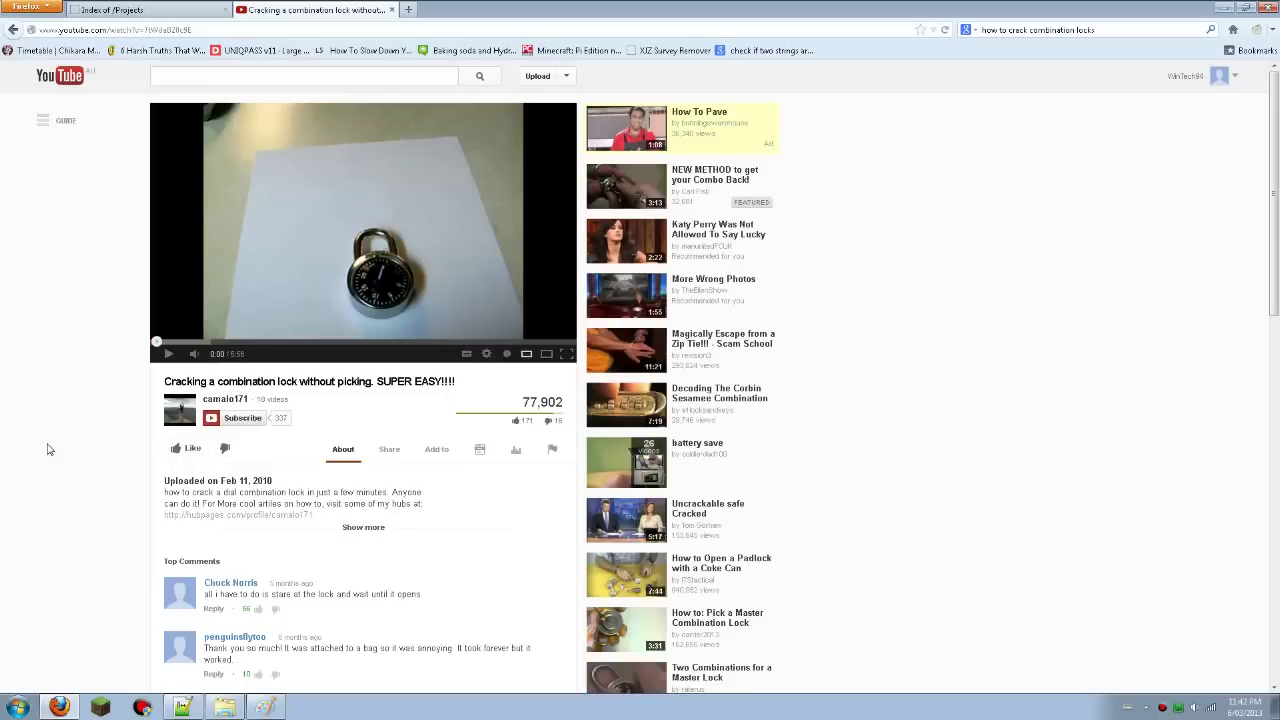
- Close the YouTube video page and open the ComboGenerator project from the localhost Projects index
click(390, 10)
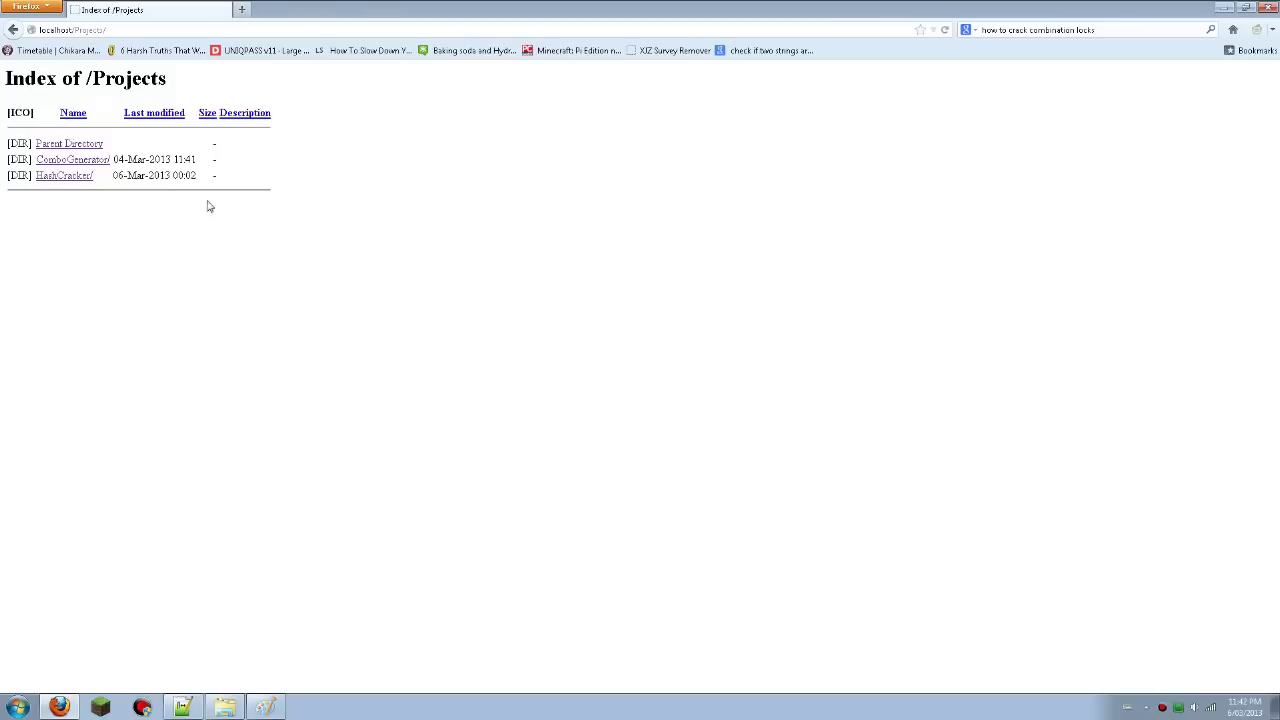
click(72, 160)
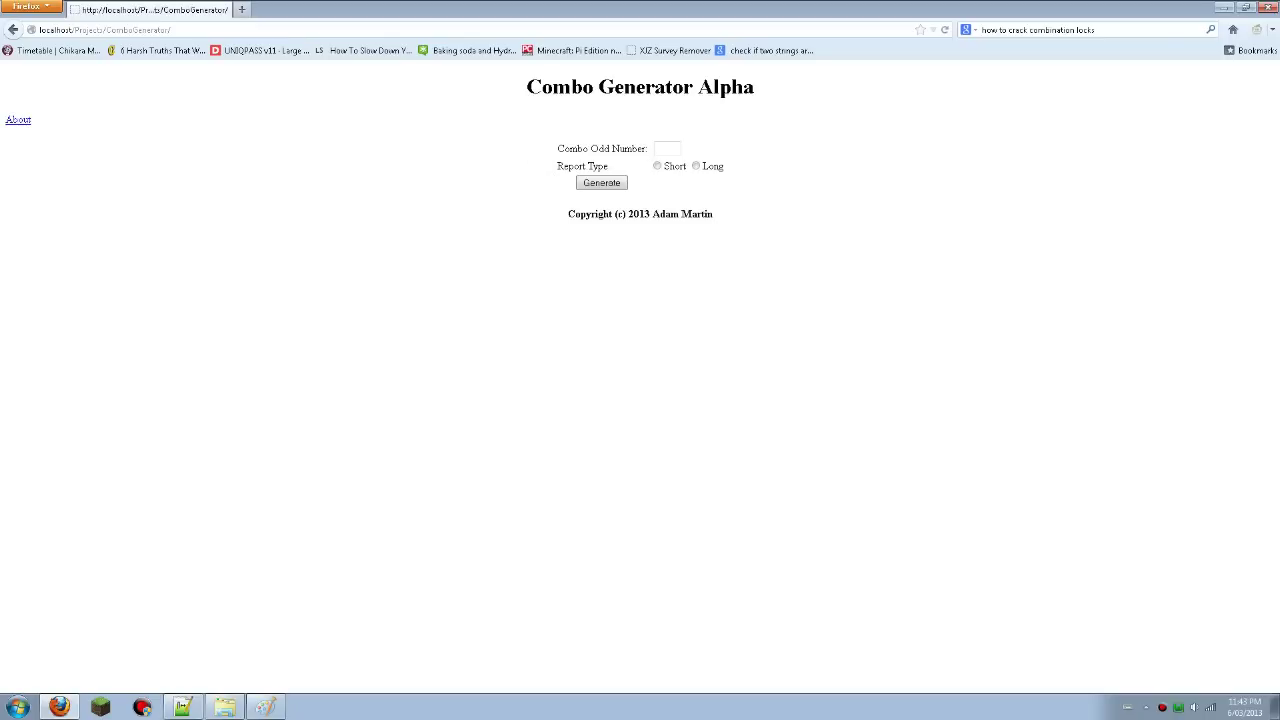
click(696, 166)
double_click(515, 145)
click(515, 145)
drag(523, 126, 786, 229)
click(755, 214)
drag(50, 129, 2, 121)
click(140, 214)
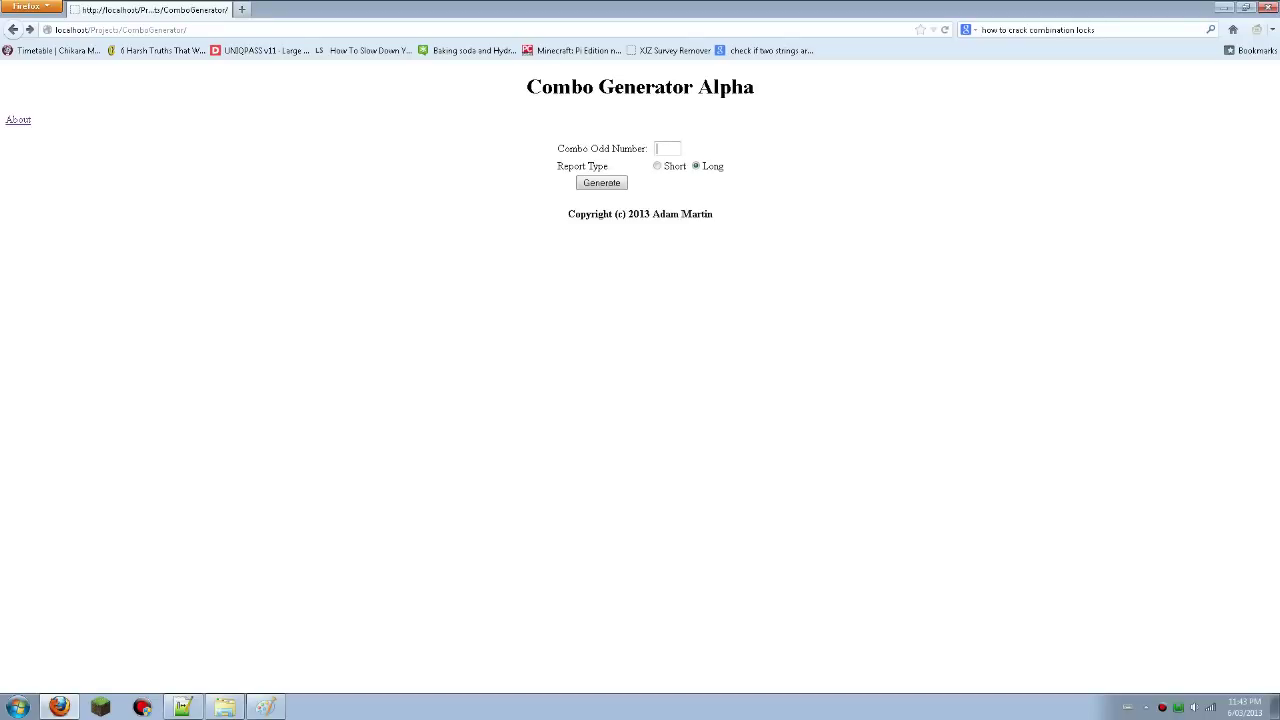
- Generate a short report for the combo odd number 28
click(657, 166)
text(28)
click(613, 186)
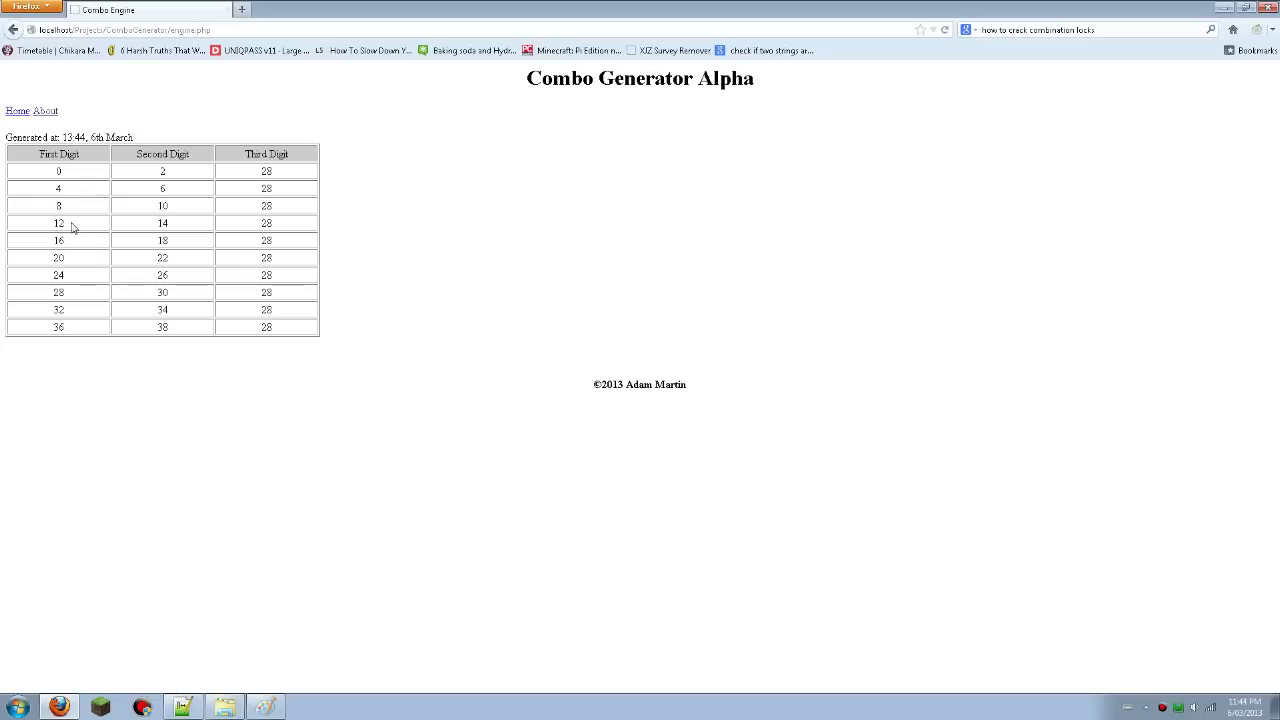
- Examine the short report's generation time and its first, second and third digit columns
double_click(161, 171)
triple_click(185, 137)
click(186, 139)
drag(185, 139, 3, 138)
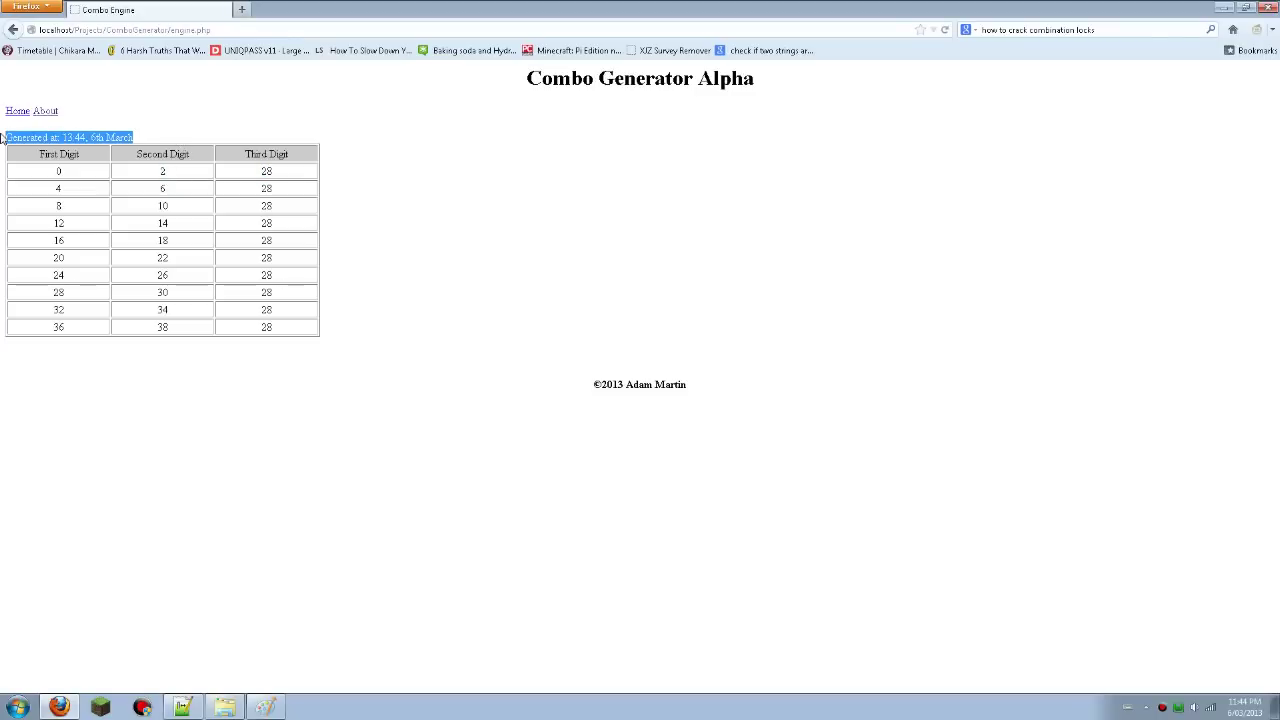
click(64, 118)
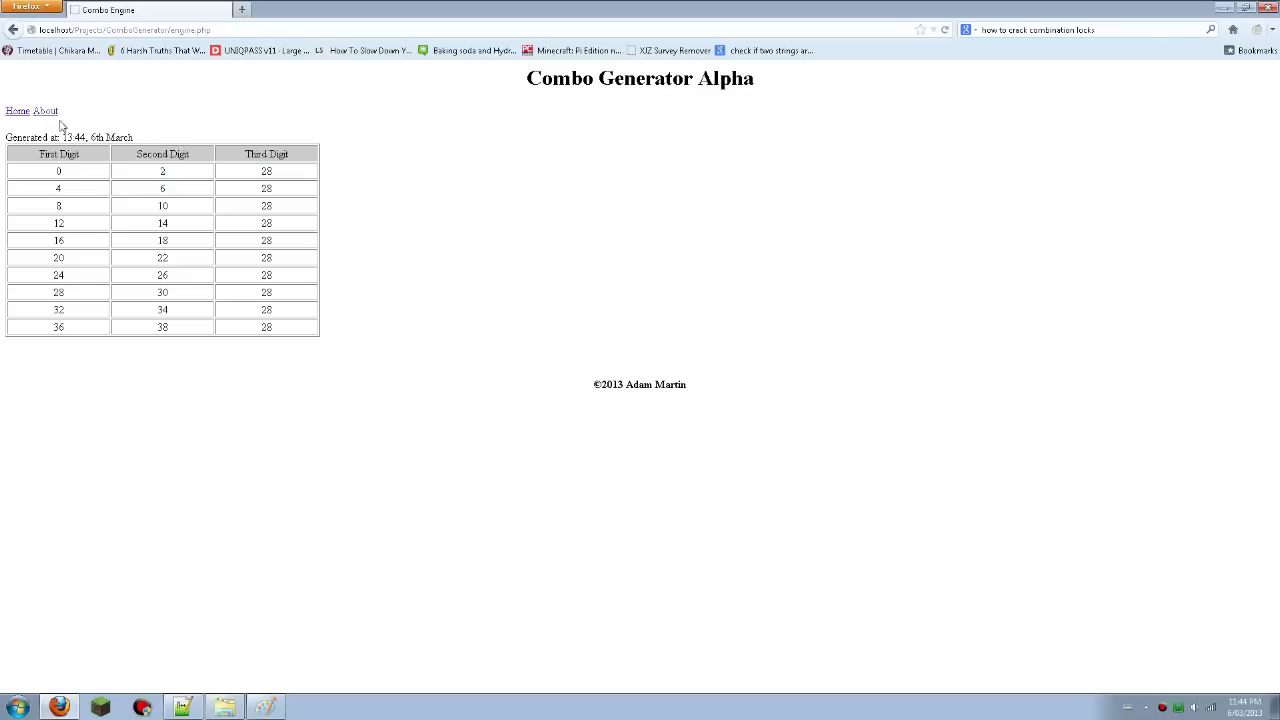
drag(4, 141, 345, 187)
click(328, 178)
drag(30, 170, 137, 200)
click(37, 169)
drag(37, 169, 66, 167)
click(66, 167)
- Return to the Combo Generator form and generate a long report for the combo odd number 29
click(25, 113)
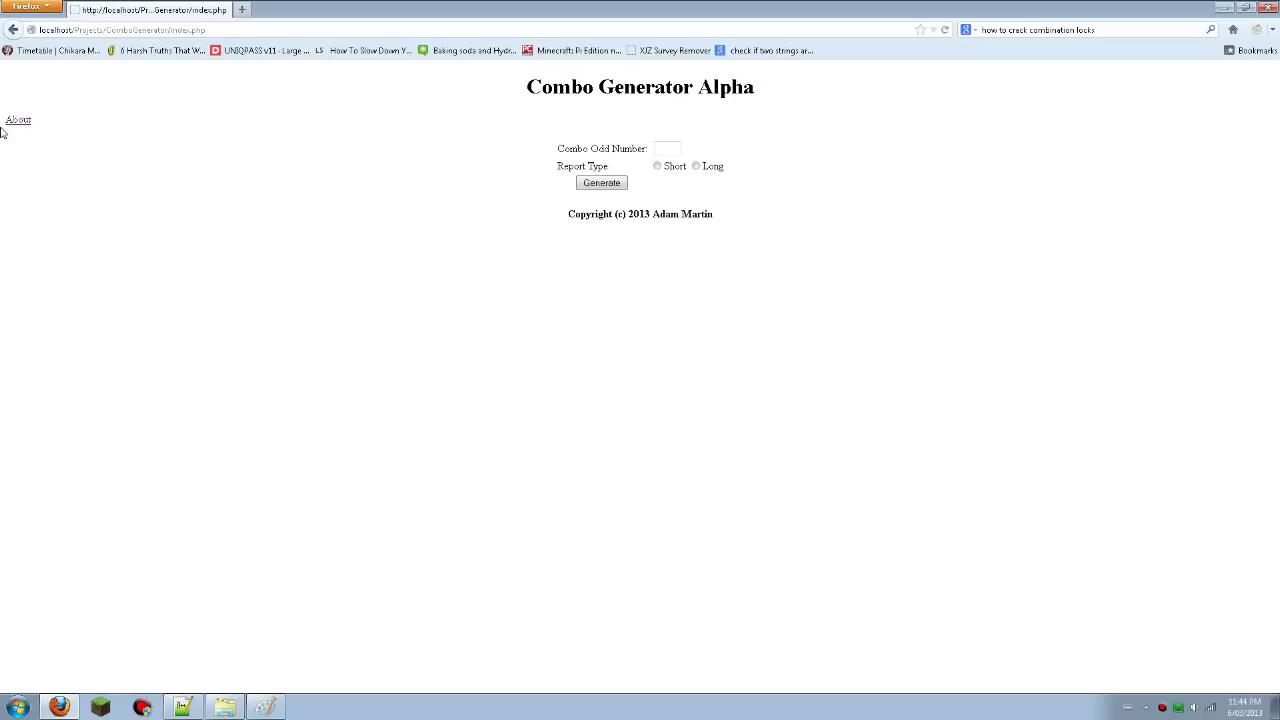
click(667, 148)
text(29)
click(696, 167)
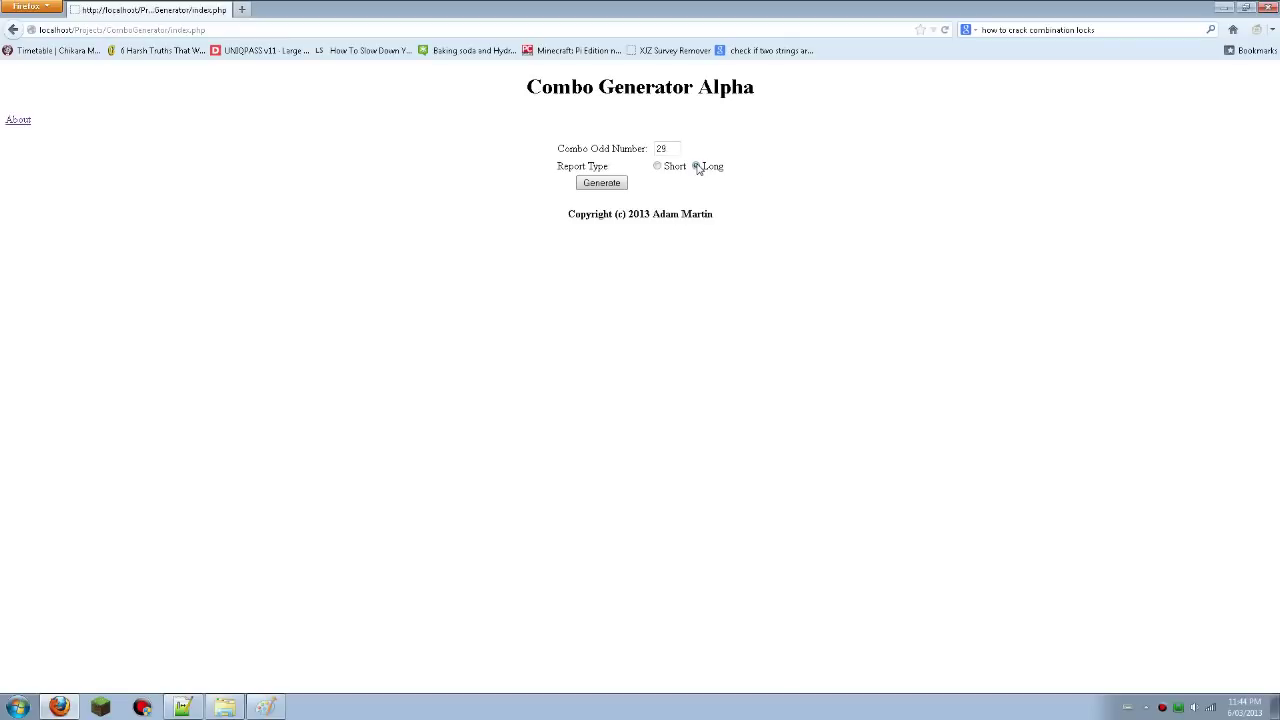
click(603, 184)
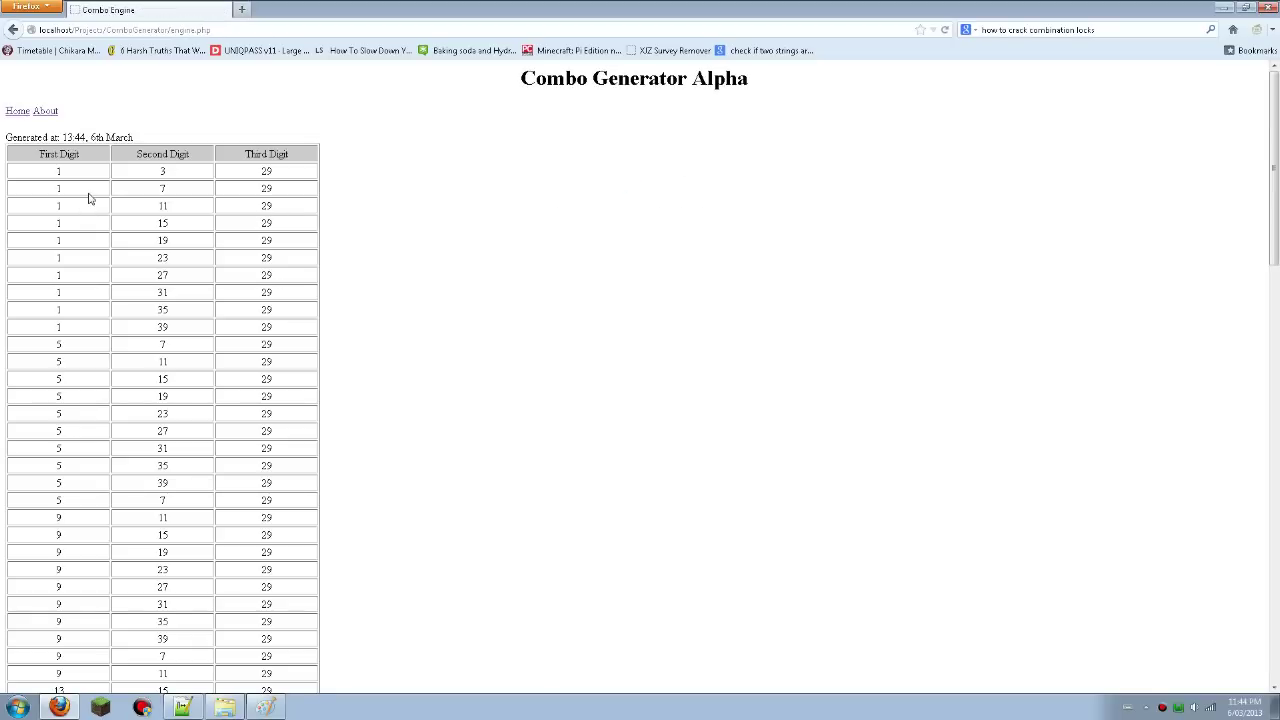
- Examine how the first and second digits are paired throughout the long report
drag(72, 180, 84, 328)
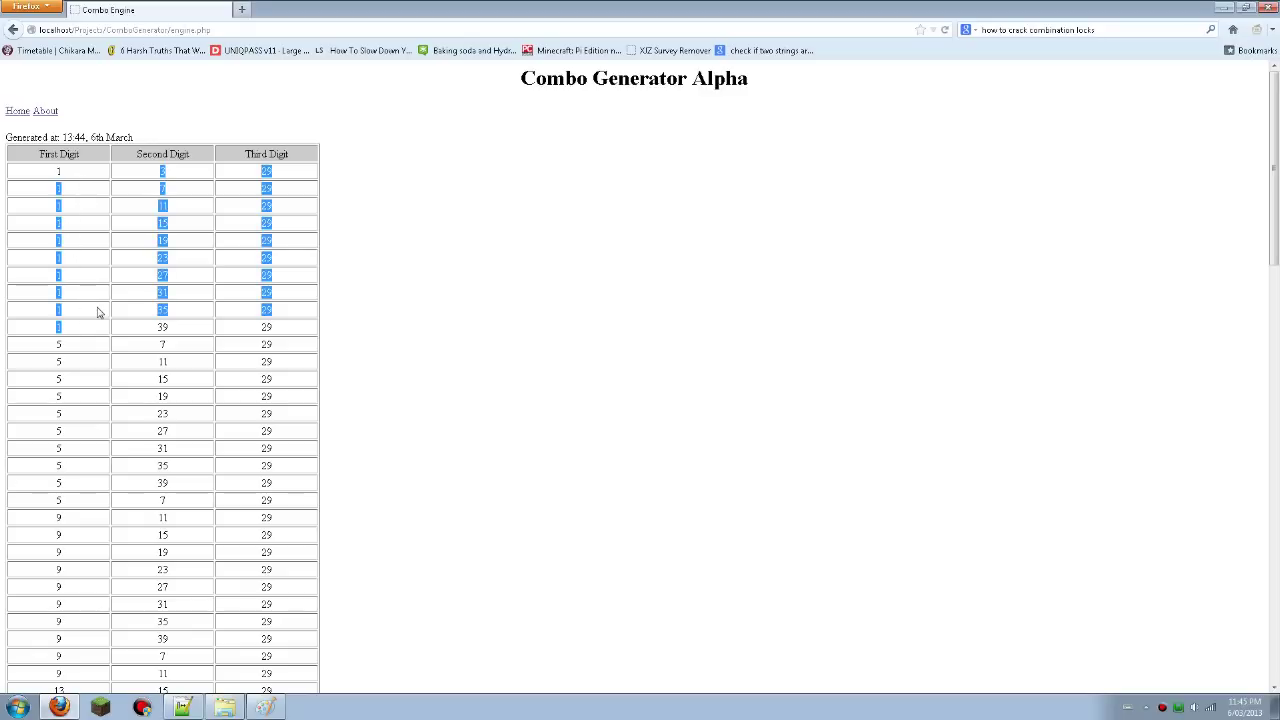
scroll(14, 314, down, 8)
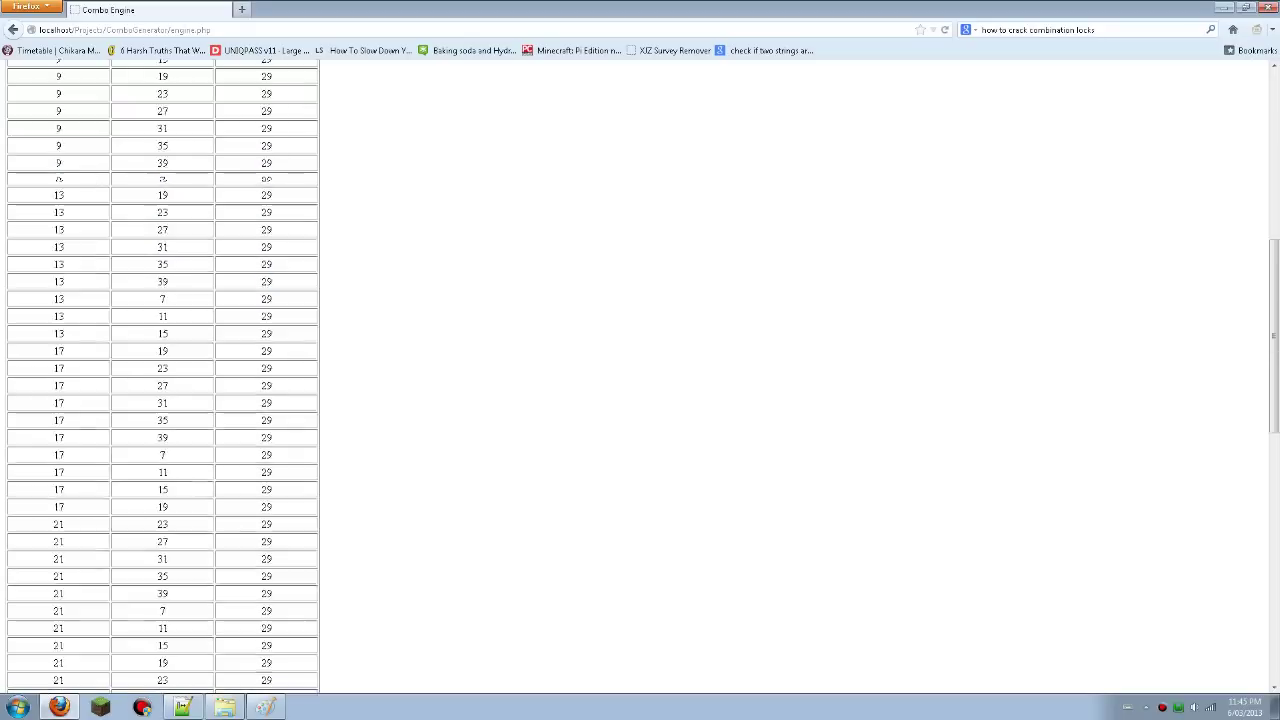
scroll(71, 346, down, 15)
scroll(71, 346, up, 20)
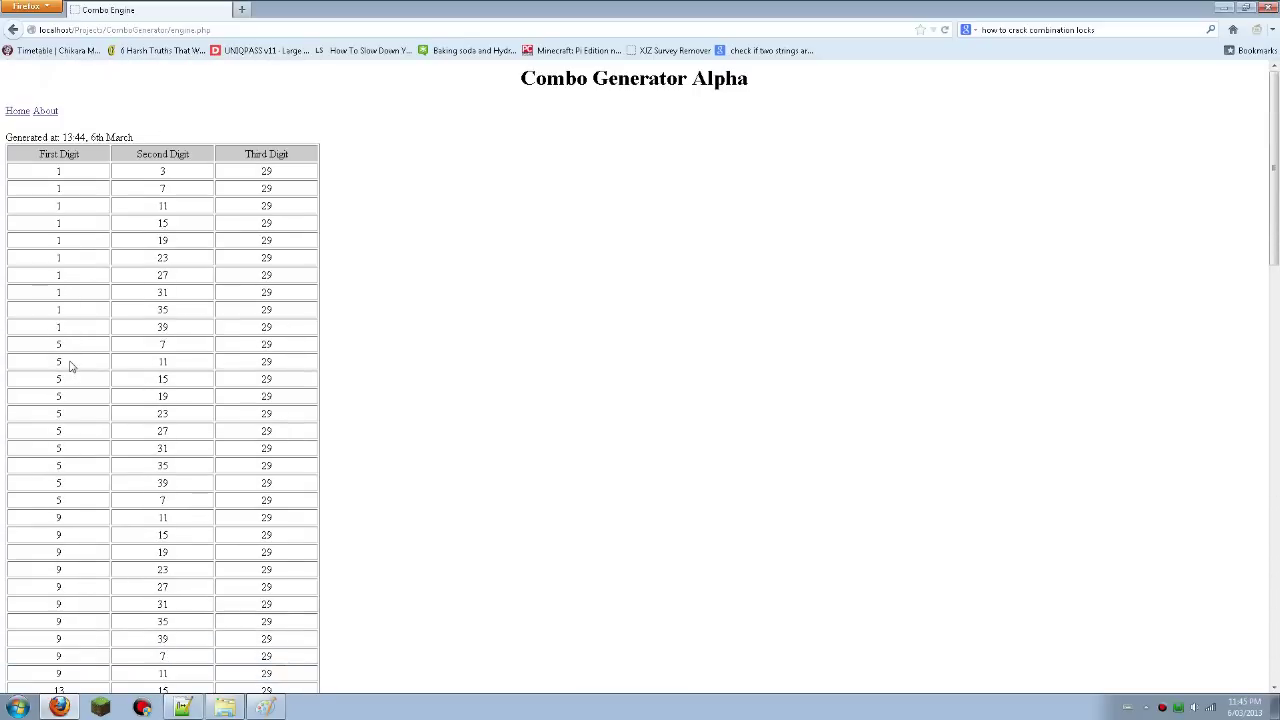
drag(66, 180, 155, 485)
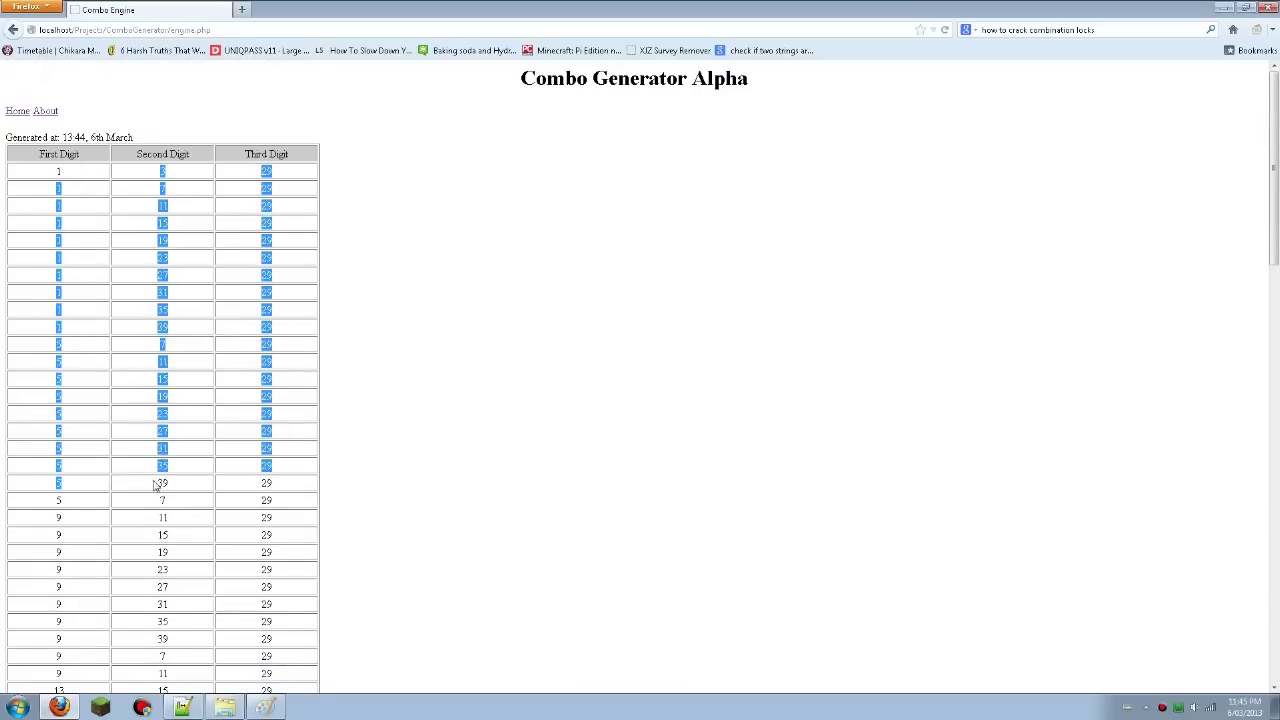
click(155, 485)
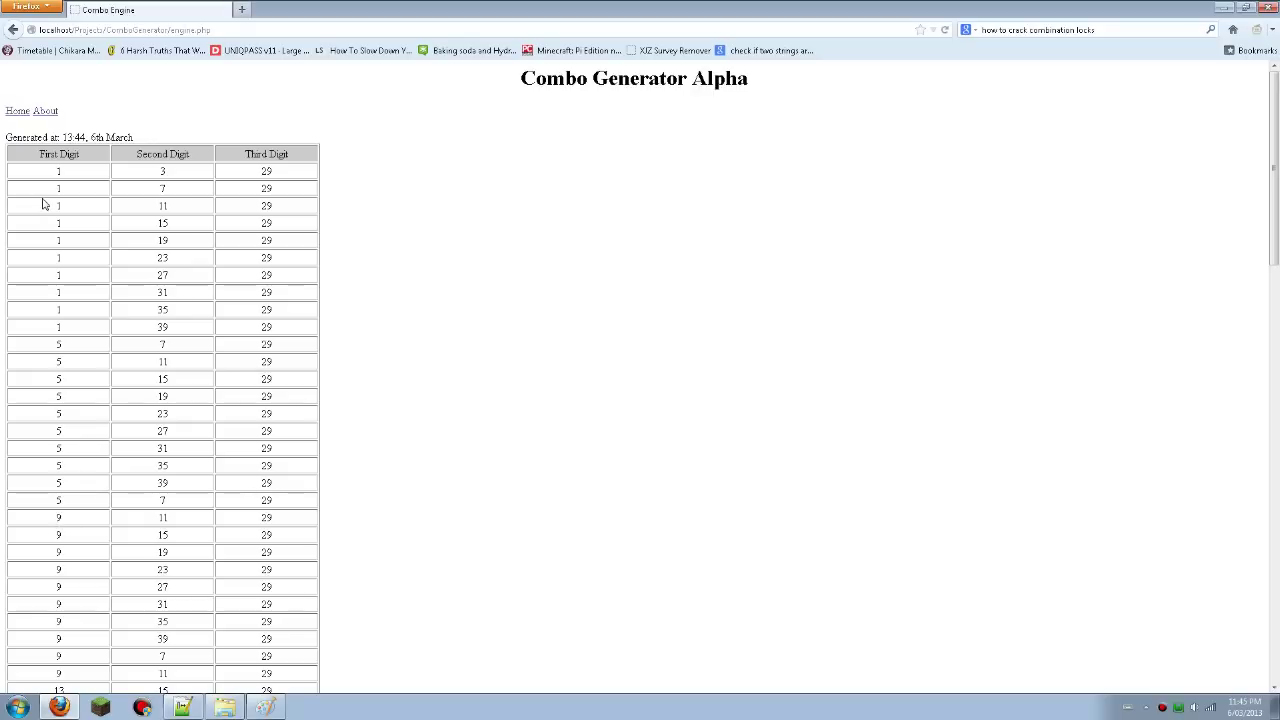
- Open the print settings for the long report and cancel without printing
key(ctrl+p)
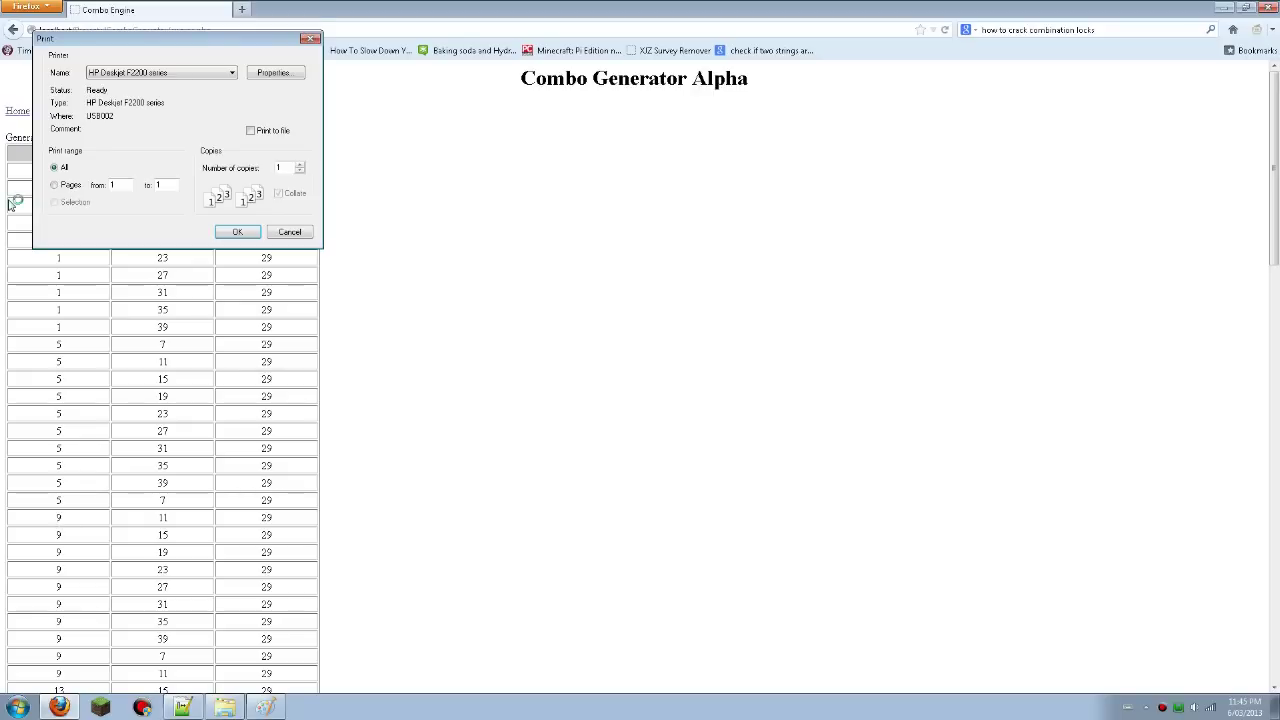
click(284, 232)
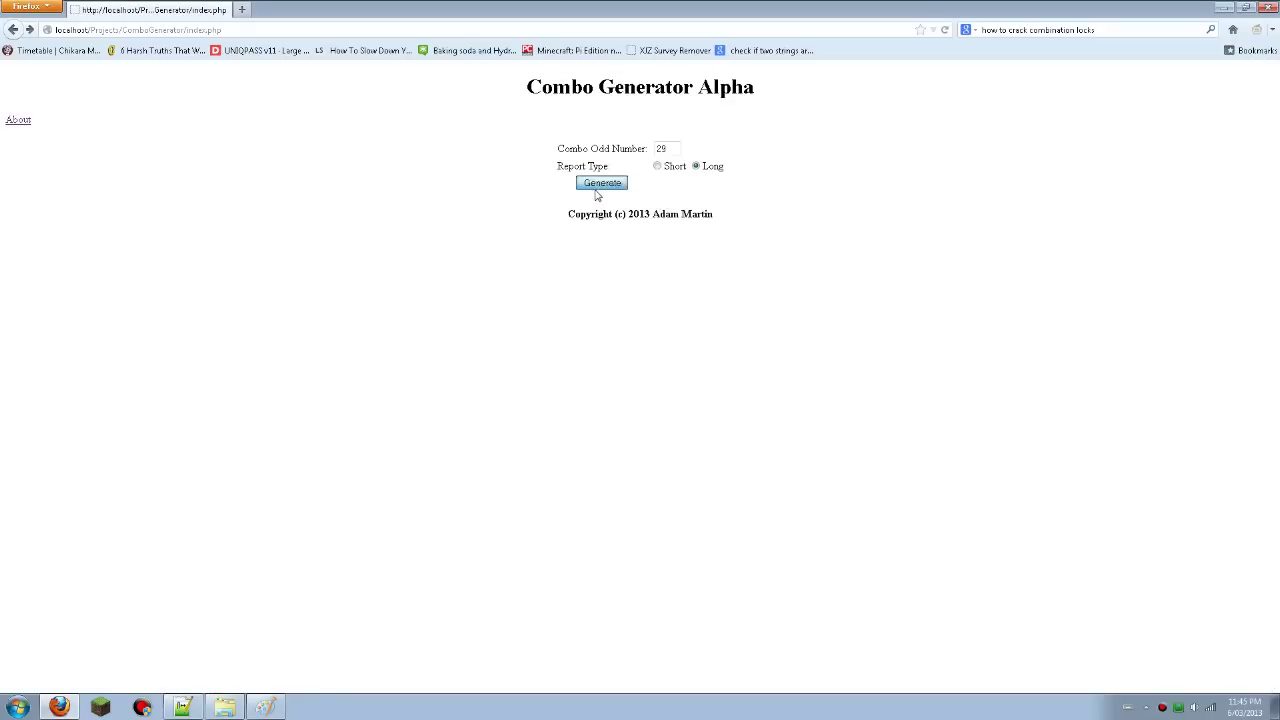
- Regenerate and review the long report for the combo odd number 29, and return to the Combo Generator form
click(596, 192)
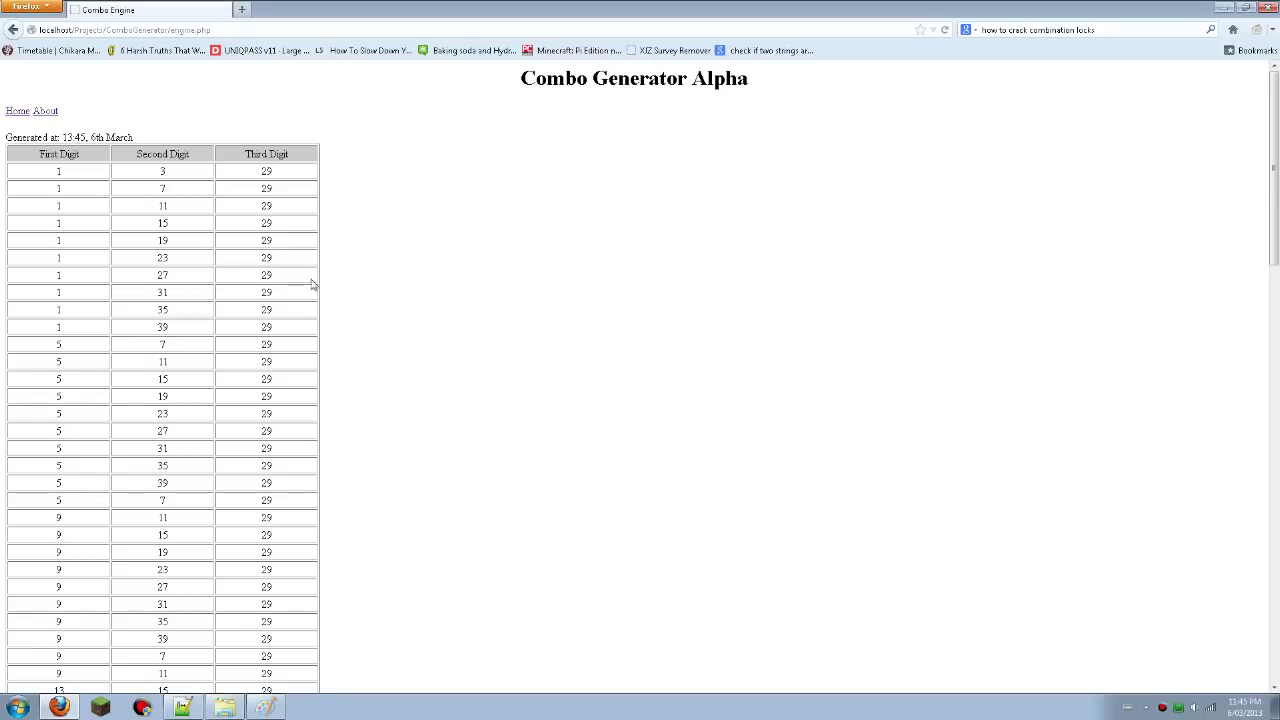
middle_click(231, 536)
scroll(254, 540, down, 5)
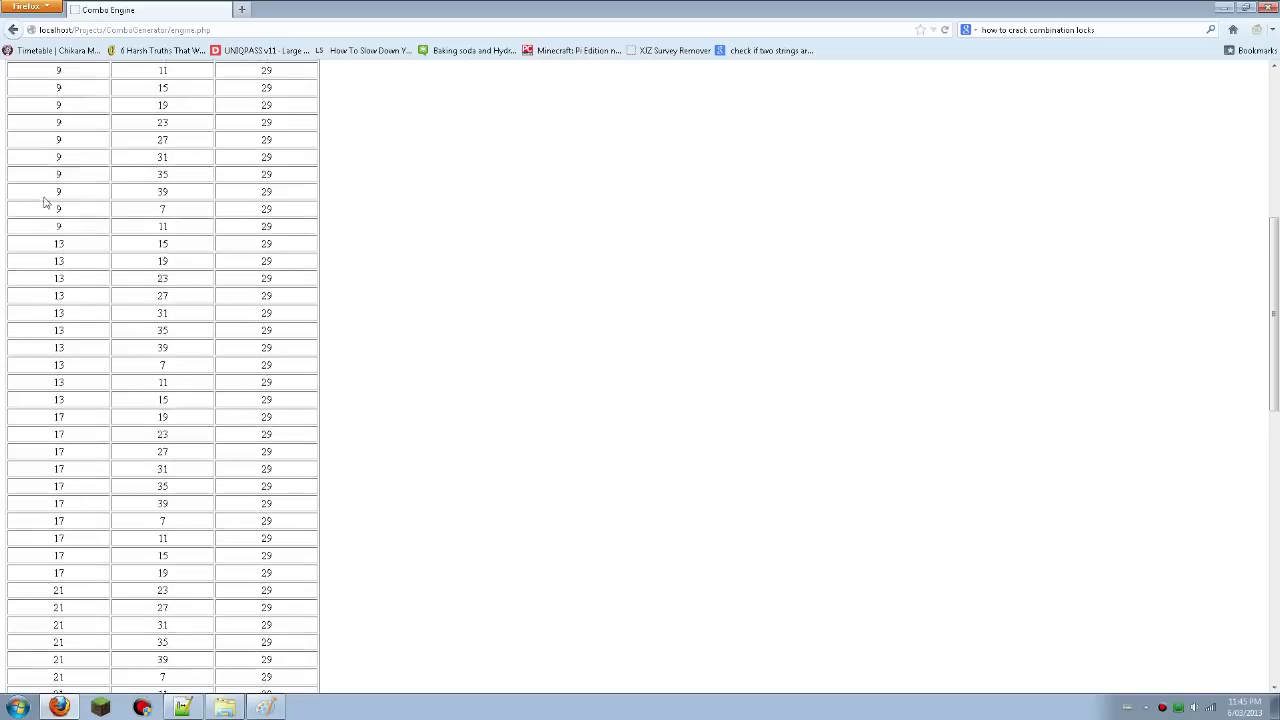
scroll(51, 205, up, 5)
click(44, 203)
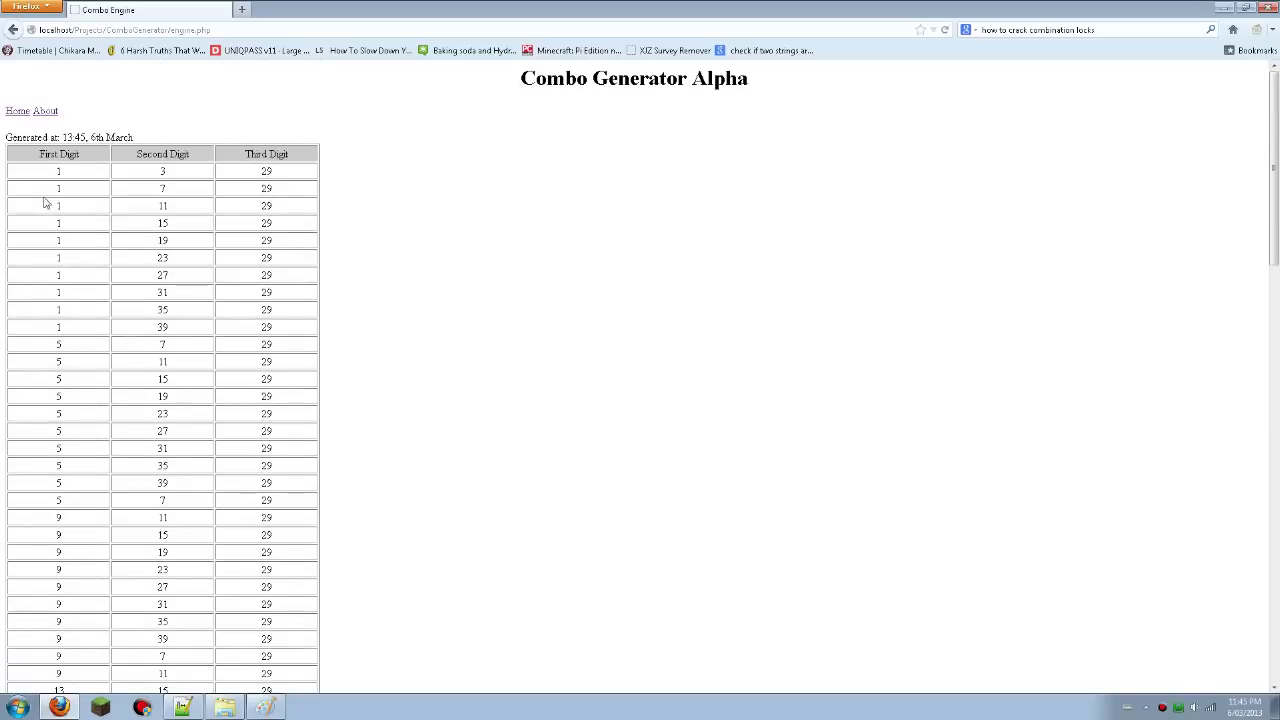
click(12, 30)
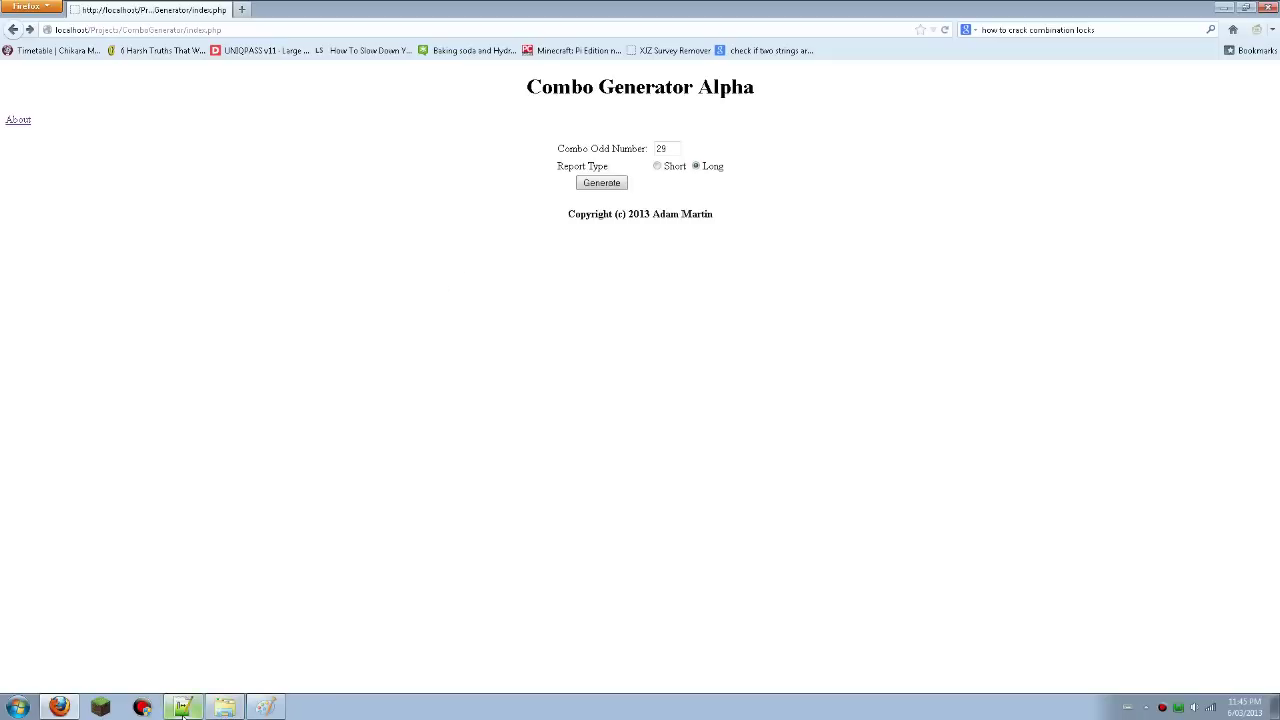
mouse_move(183, 712)
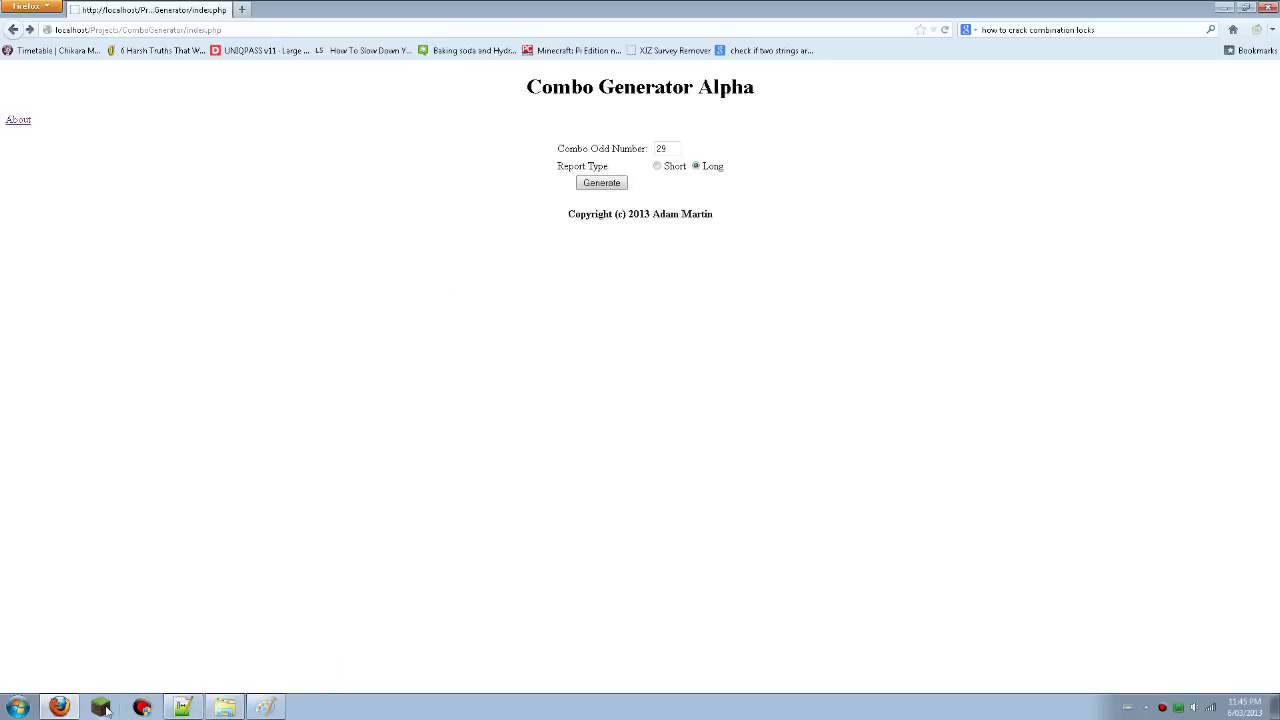